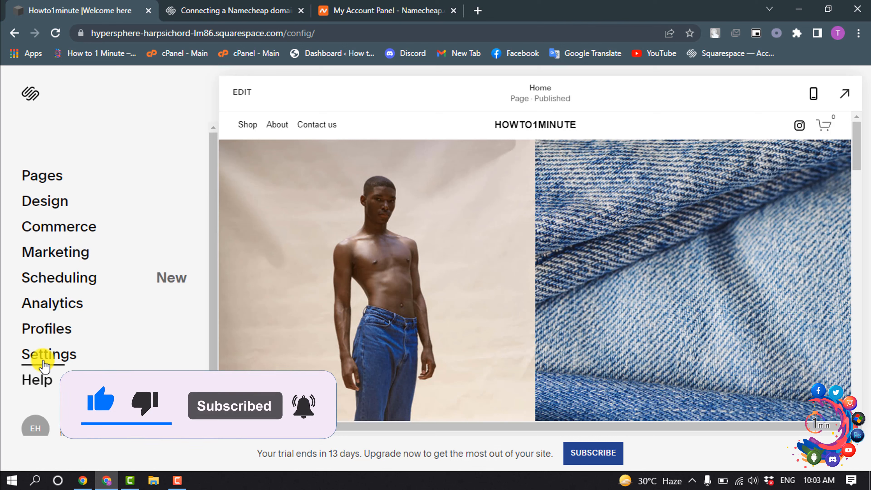
- In the site's domain settings, choose to use an owned domain and submit howto1minute.com as the domain name
left_click(40, 356)
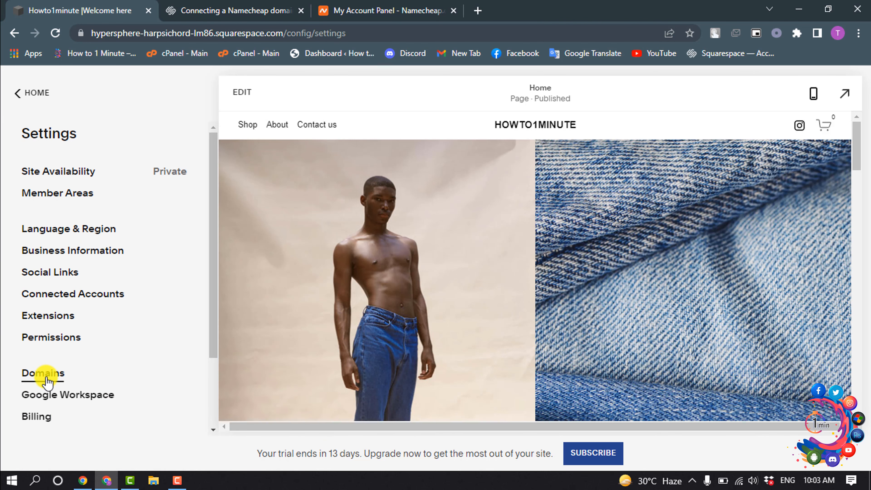
left_click(46, 377)
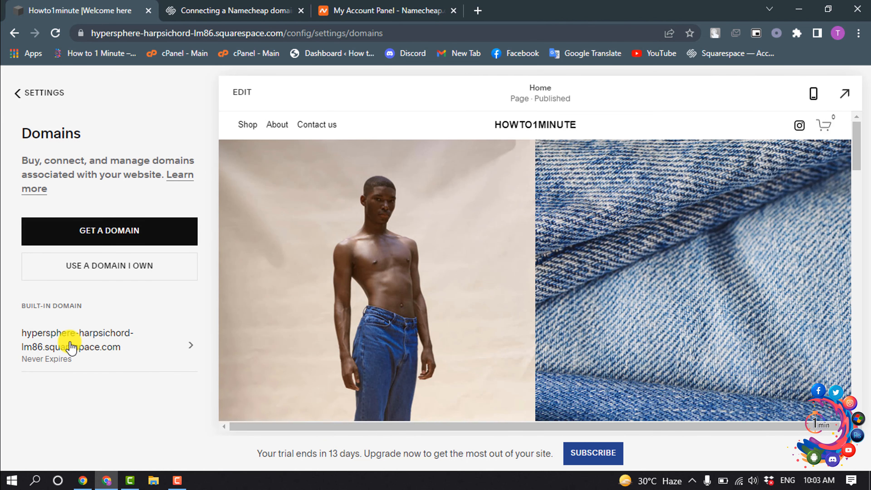
left_click(133, 271)
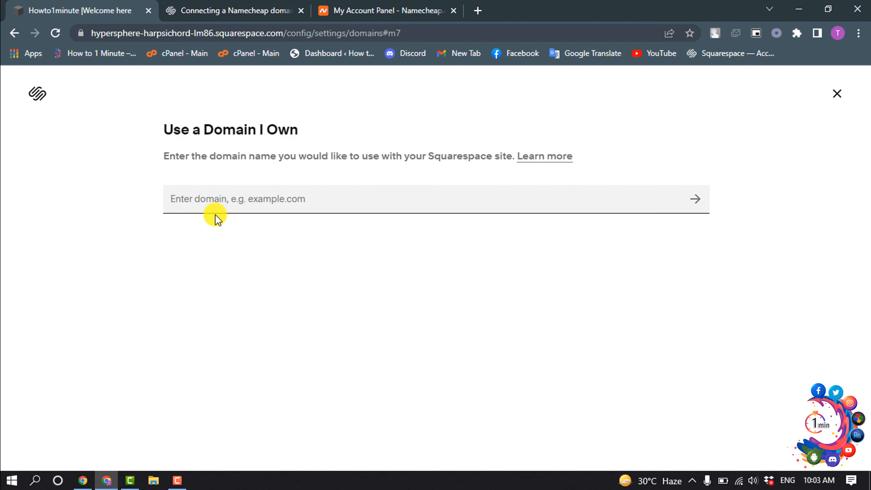
left_click(220, 208)
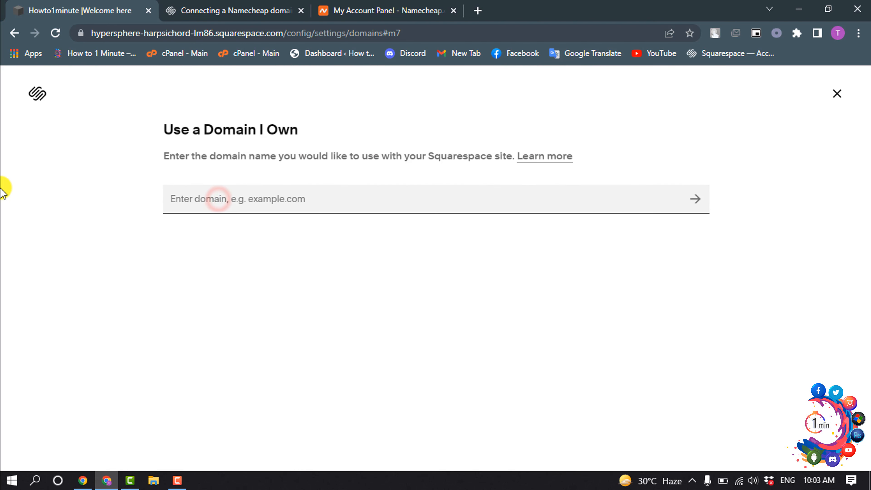
type("howto1minute.com")
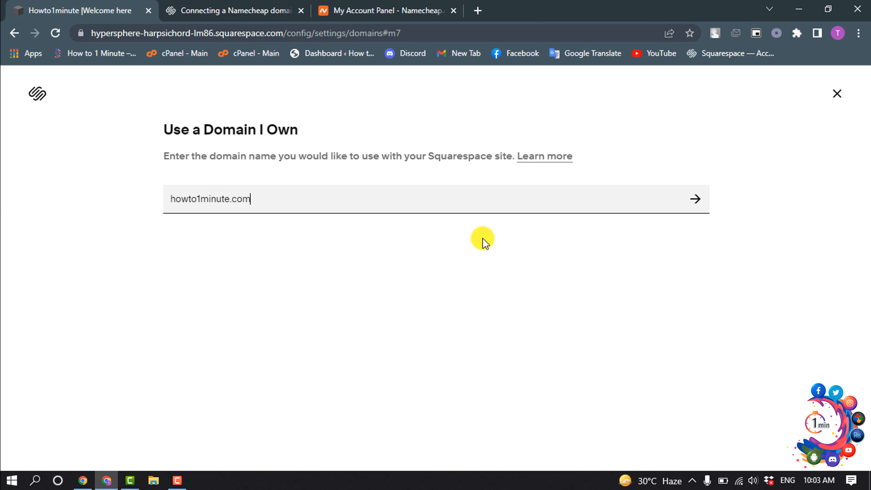
left_click(693, 208)
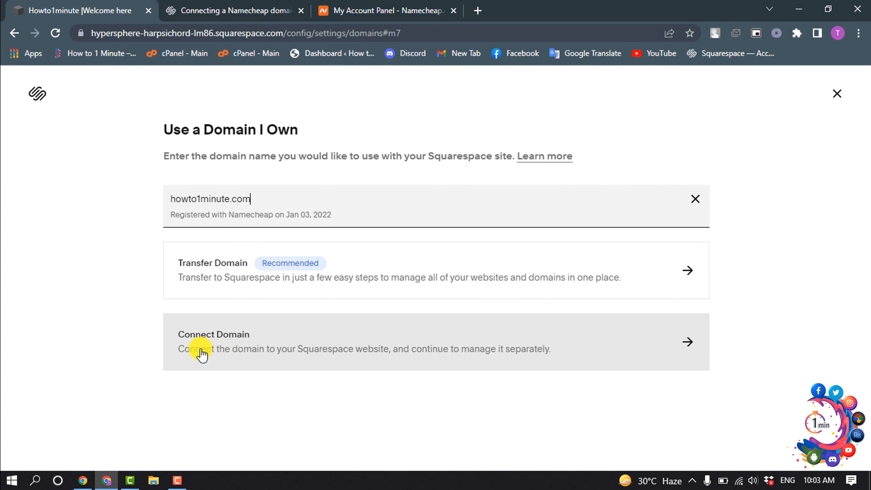
- Connect the domain with Namecheap as provider and review the DNS records required for the connection
left_click(202, 355)
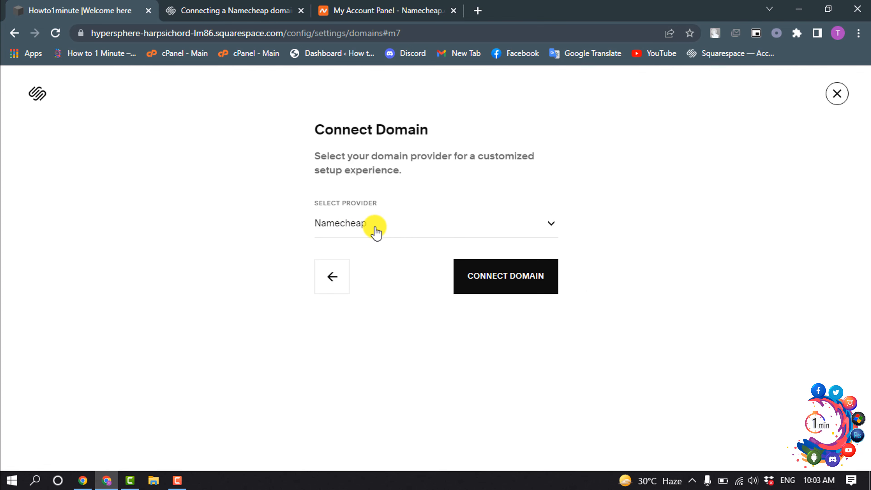
left_click(484, 280)
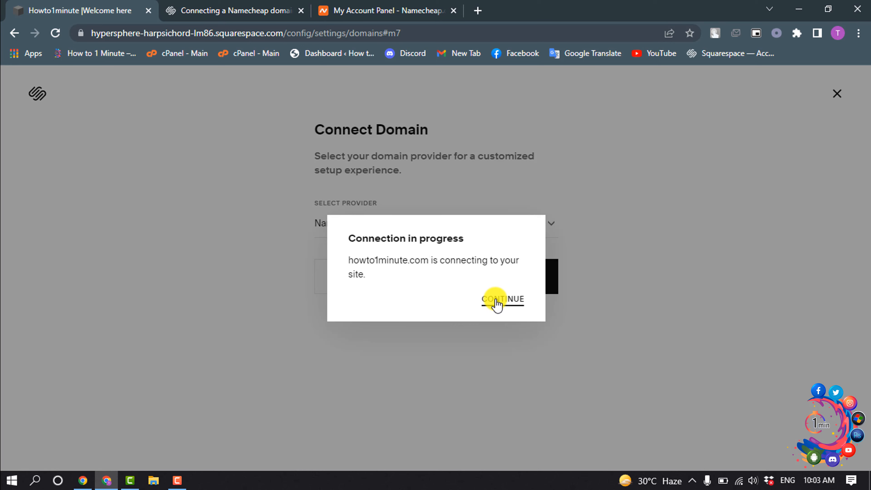
left_click(497, 302)
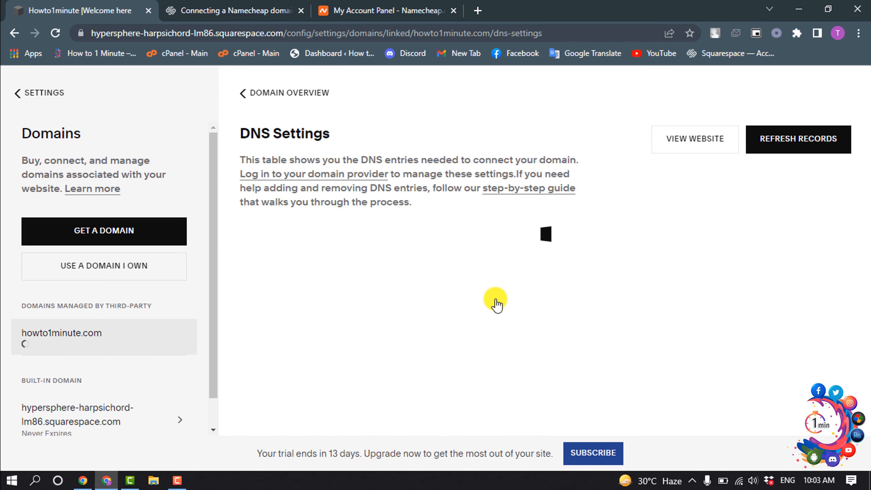
scroll(431, 264, "down", 3)
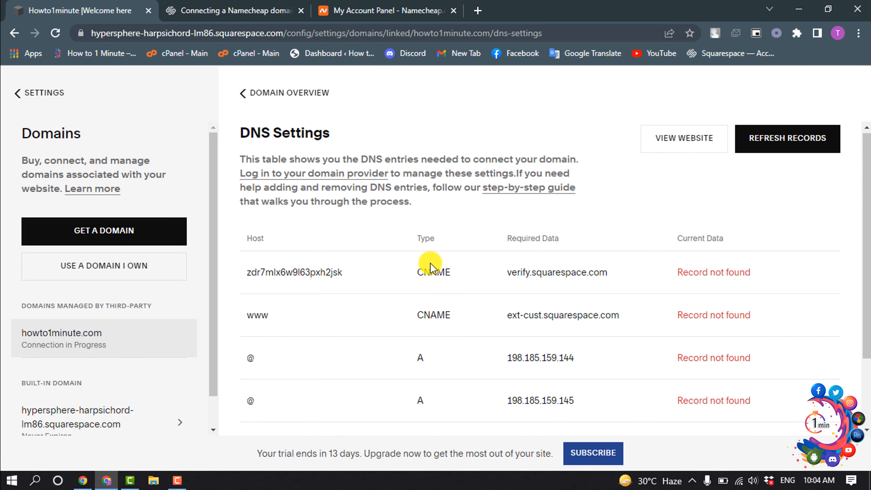
scroll(582, 383, "up", 3)
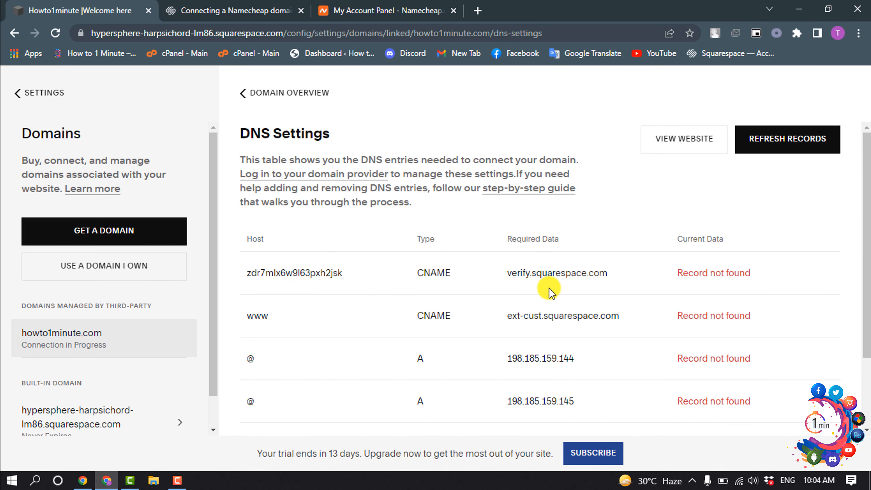
scroll(551, 291, "down", 3)
scroll(521, 307, "up", 3)
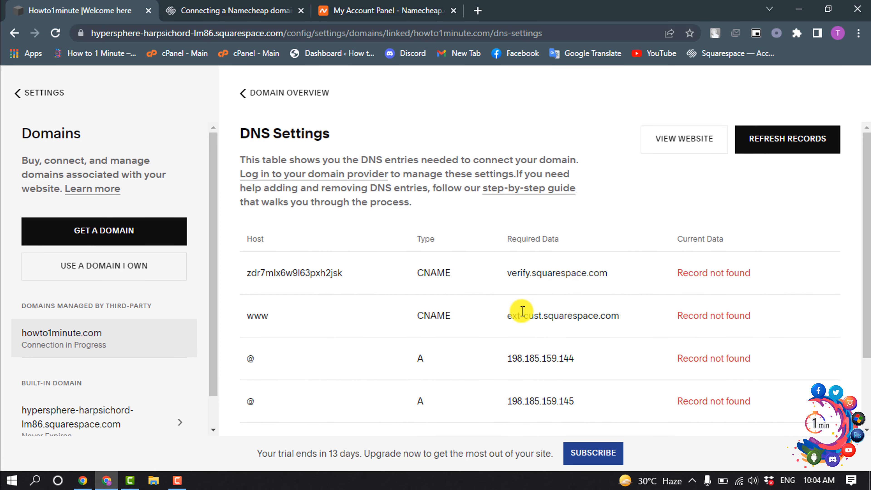
- Switch to the Namecheap account and open the advanced DNS settings of howto1minute.com
left_click(356, 5)
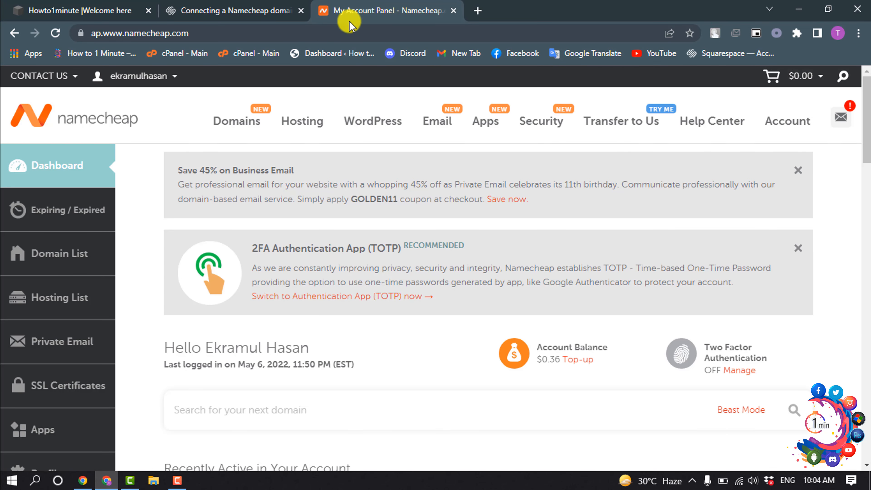
left_click(43, 256)
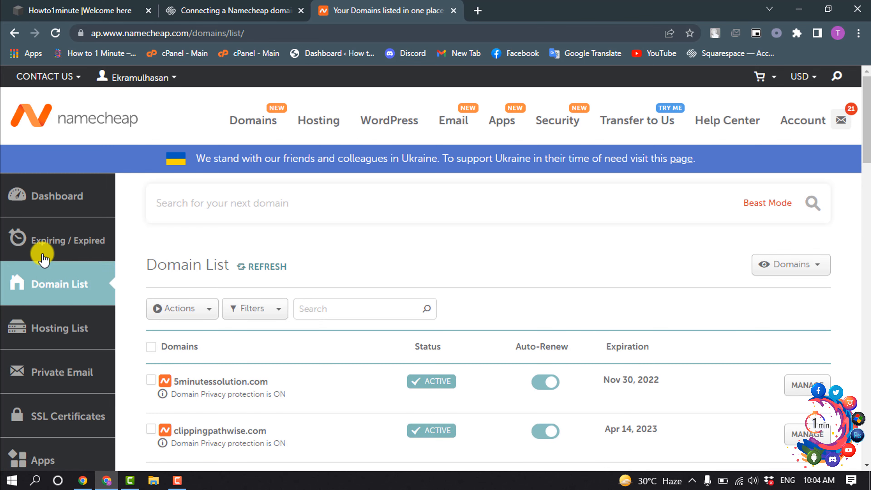
scroll(291, 324, "down", 1)
scroll(291, 324, "down", 10)
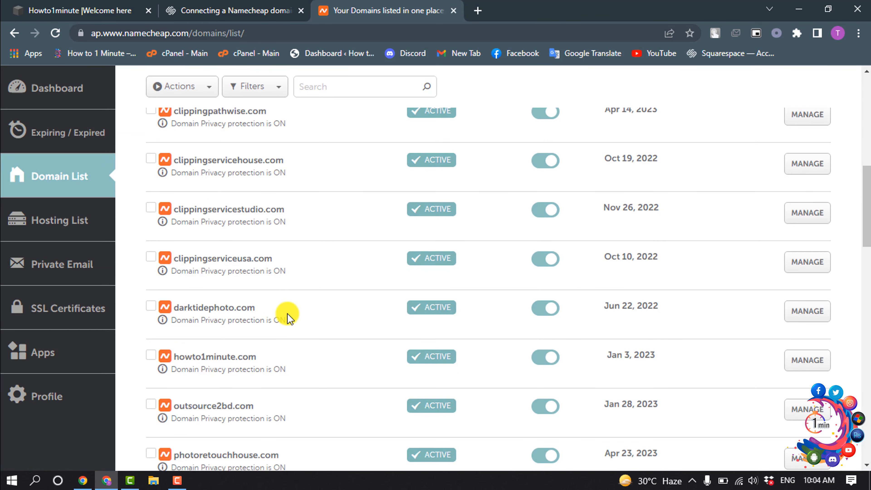
scroll(287, 317, "down", 2)
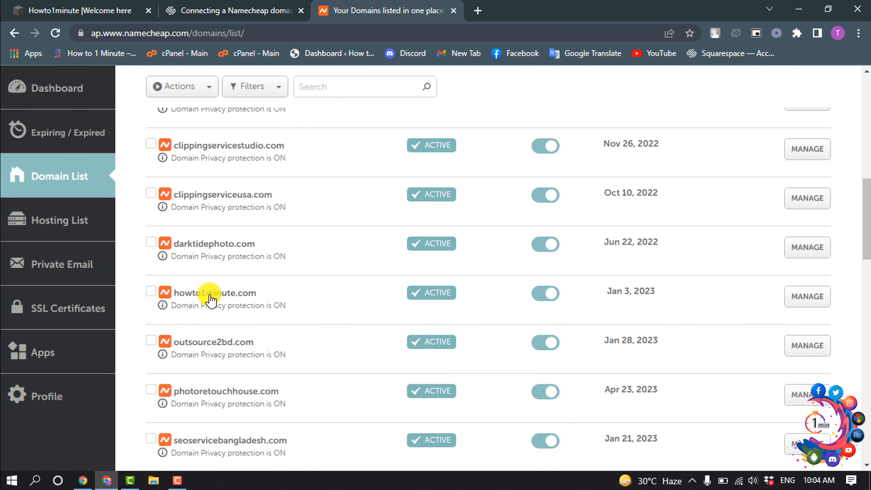
left_click(812, 304)
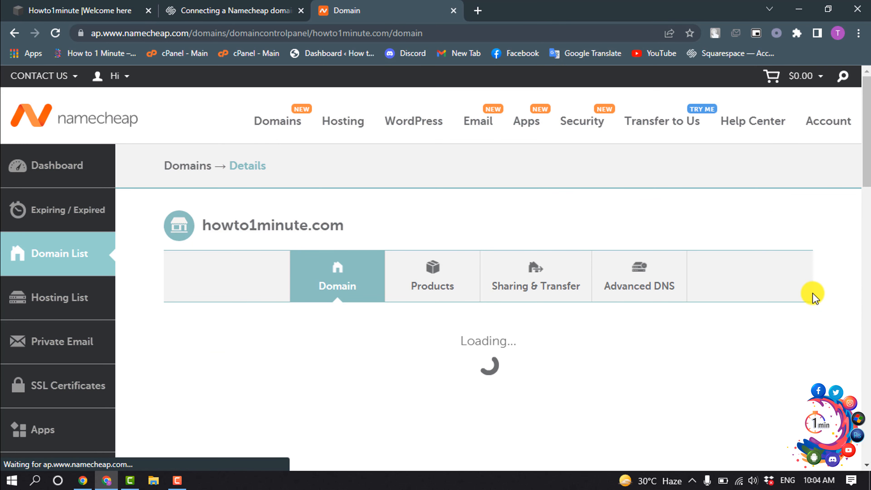
left_click(644, 292)
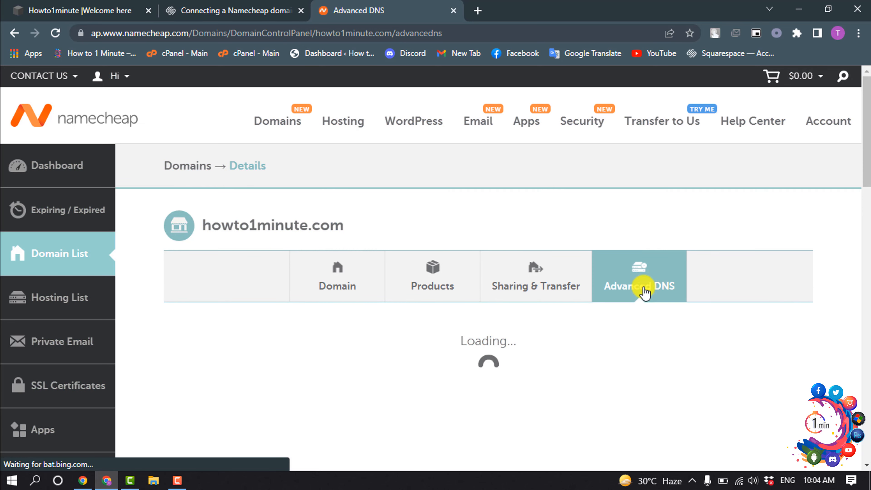
- Add a new host record for the domain and set its type to CNAME Record
scroll(636, 287, "down", 3)
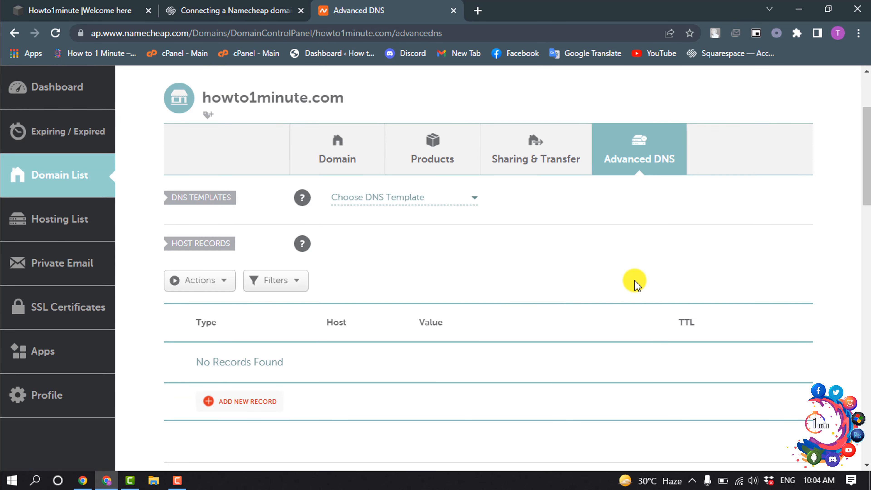
scroll(634, 283, "down", 2)
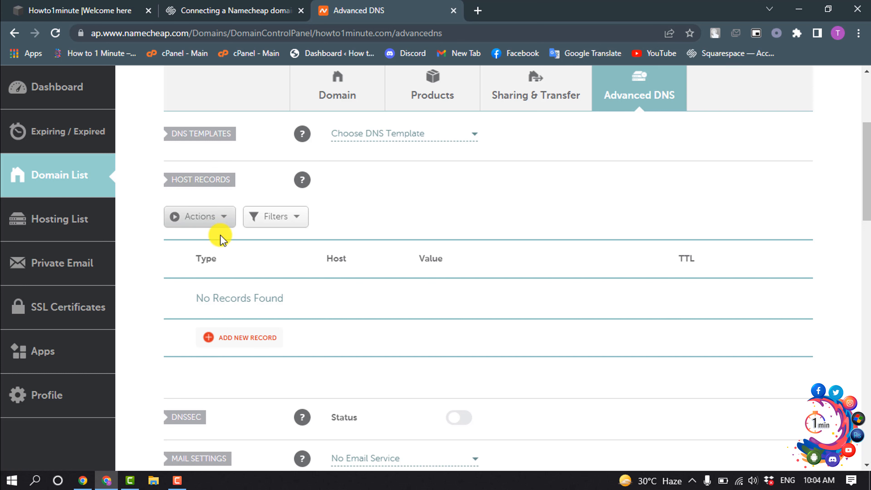
left_click(235, 344)
scroll(227, 331, "down", 1)
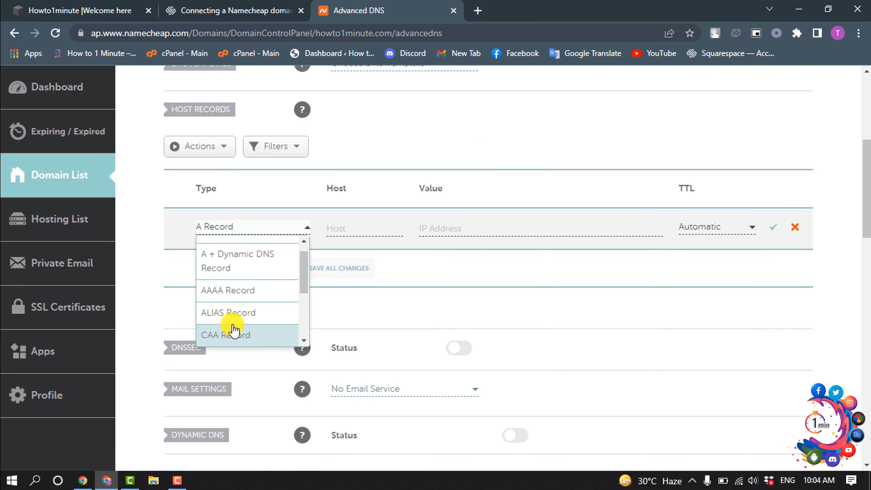
left_click(253, 226)
left_click(253, 226)
scroll(247, 274, "down", 3)
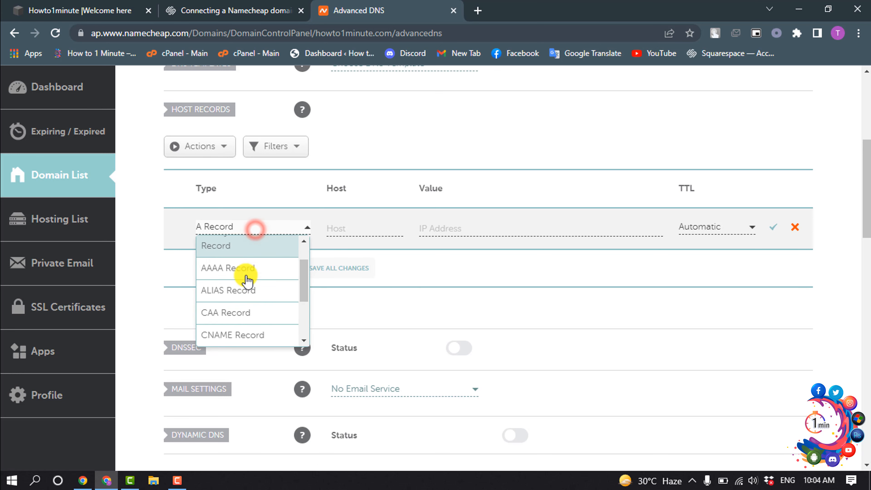
scroll(247, 288, "up", 3)
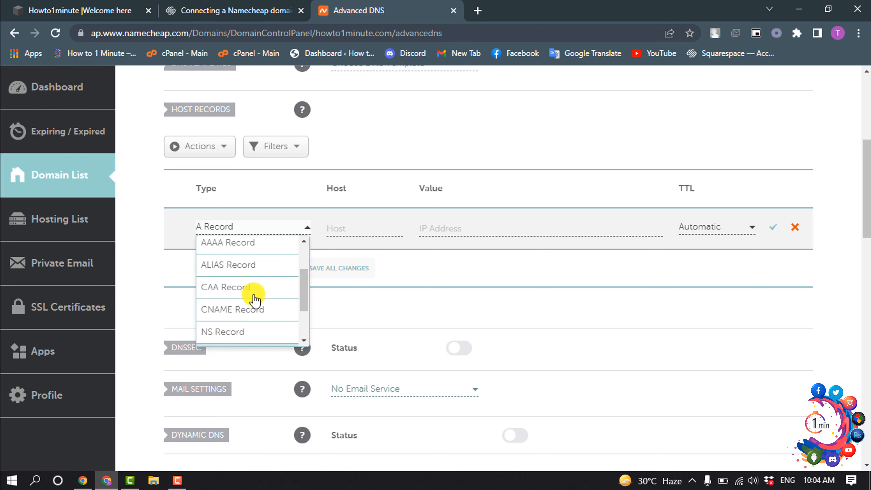
left_click(244, 308)
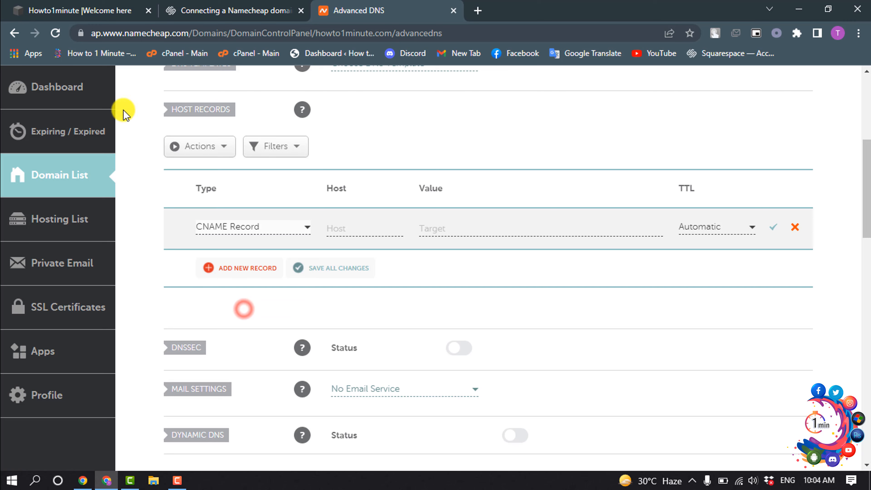
- Copy the verification host code of the first CNAME entry in Squarespace into the new Namecheap record's host
left_click(65, 7)
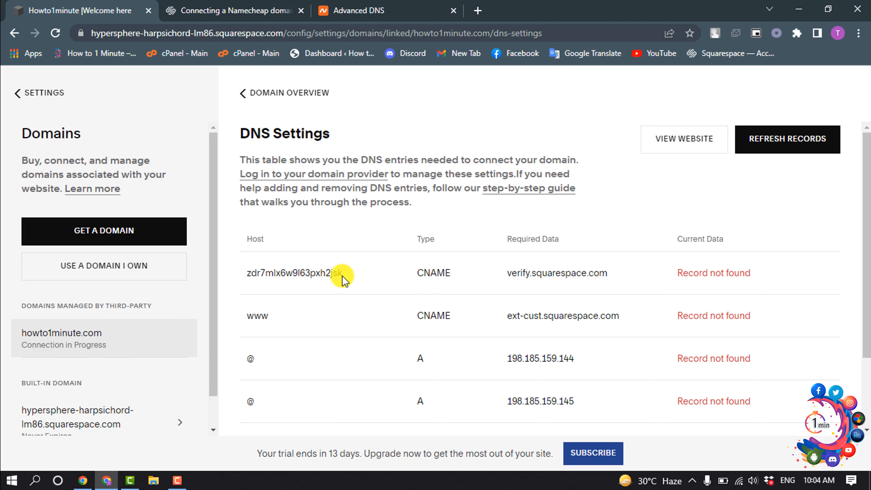
left_click_drag(342, 276, 247, 273)
right_click(264, 274)
left_click(290, 279)
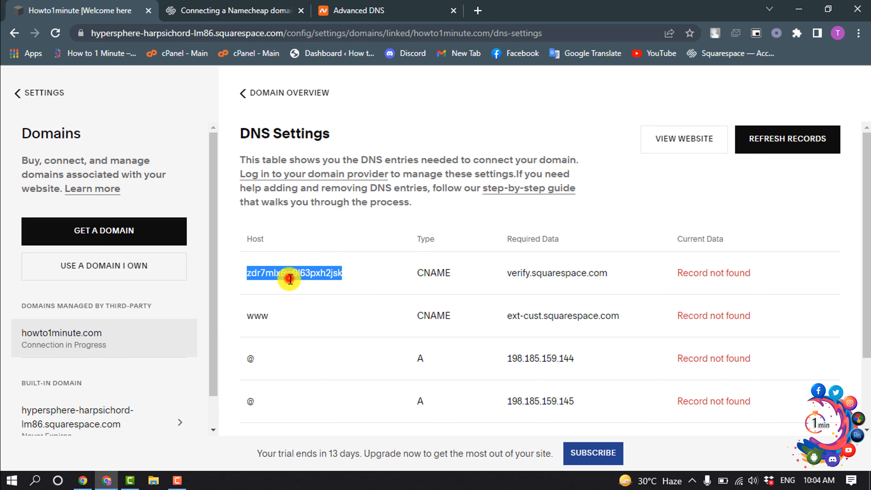
left_click(359, 10)
left_click(356, 229)
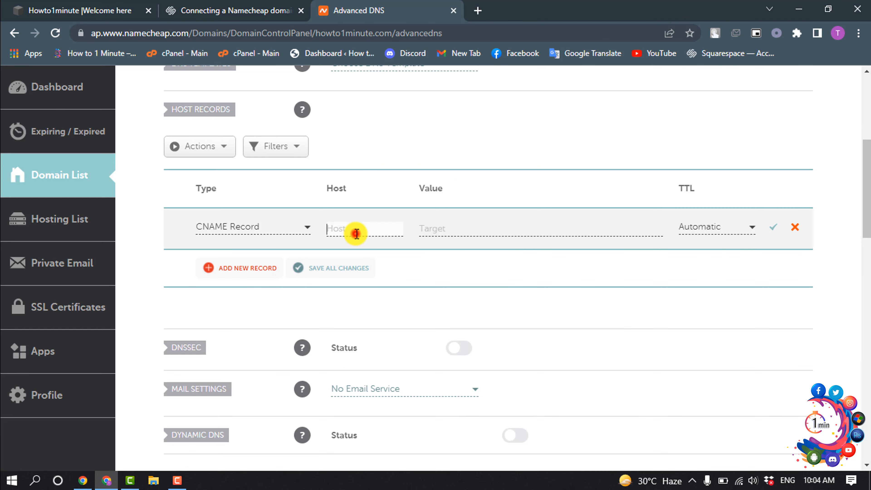
right_click(357, 233)
left_click(391, 330)
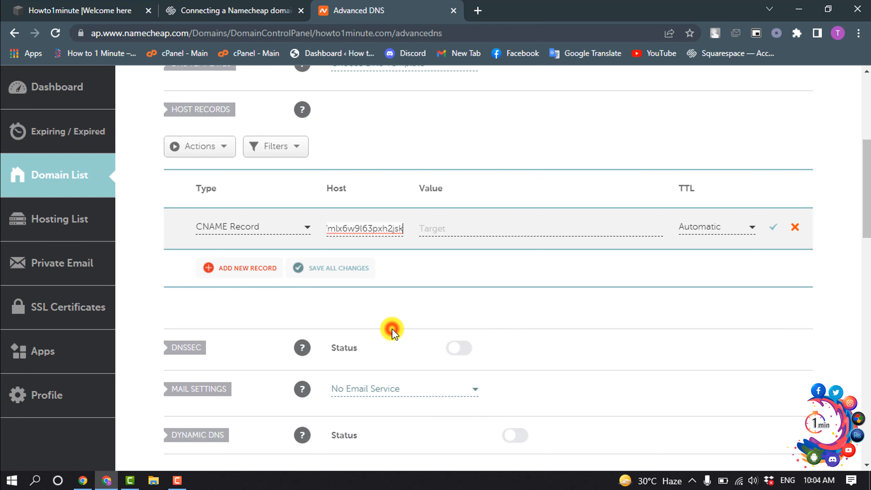
- Copy the required data verify.squarespace.com from Squarespace into the new CNAME record's target value in Namecheap
left_click(92, 5)
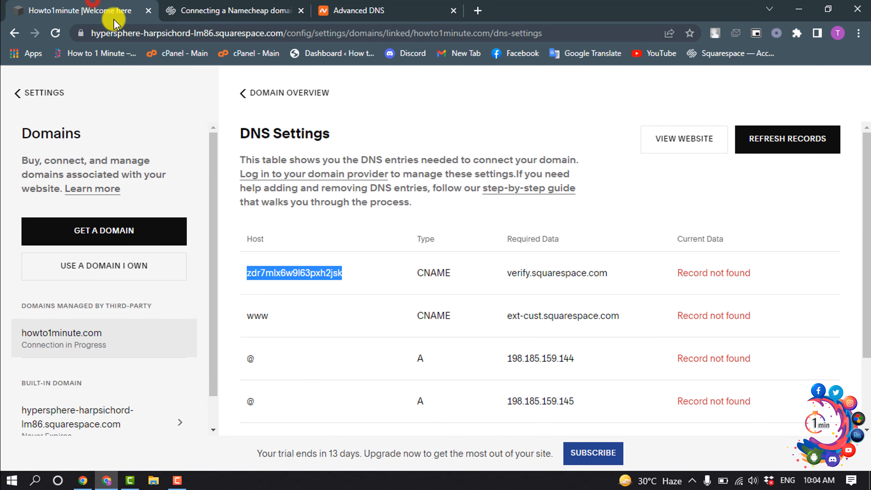
left_click_drag(507, 275, 612, 280)
right_click(613, 281)
left_click(627, 283)
left_click(338, 9)
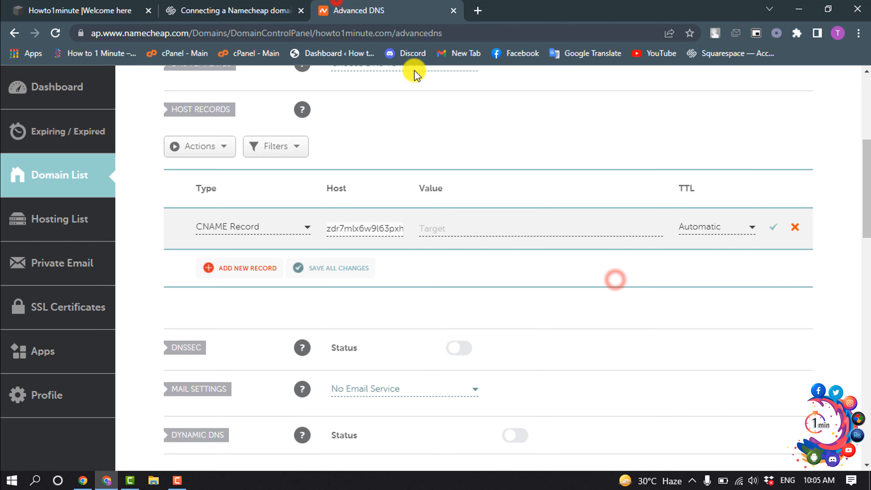
left_click(445, 228)
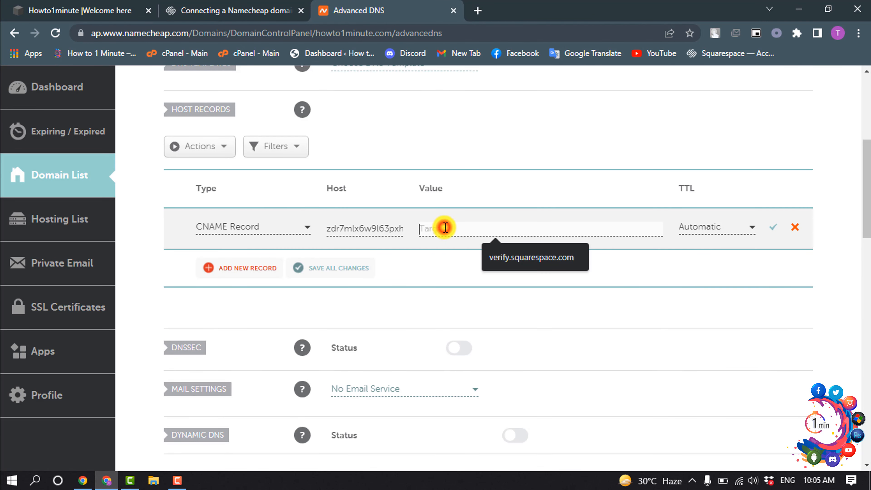
right_click(444, 227)
left_click(471, 328)
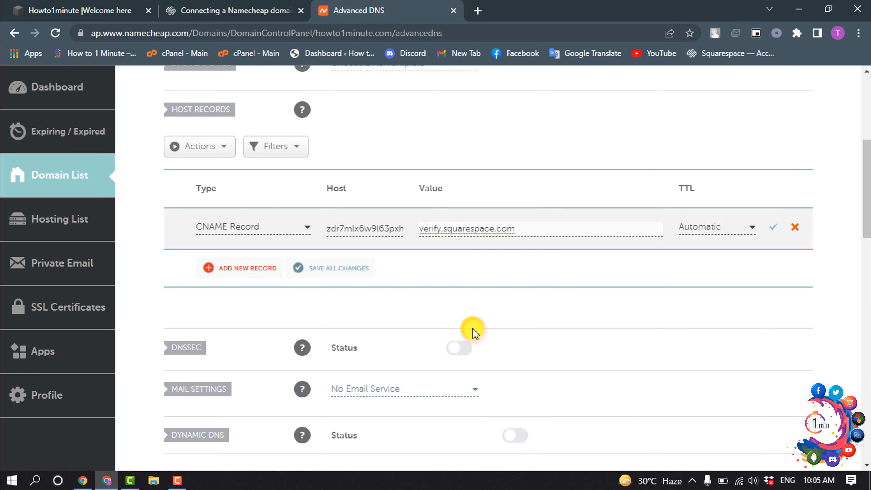
- Set the CNAME record's TTL to Automatic and save the record
left_click(707, 228)
left_click(706, 250)
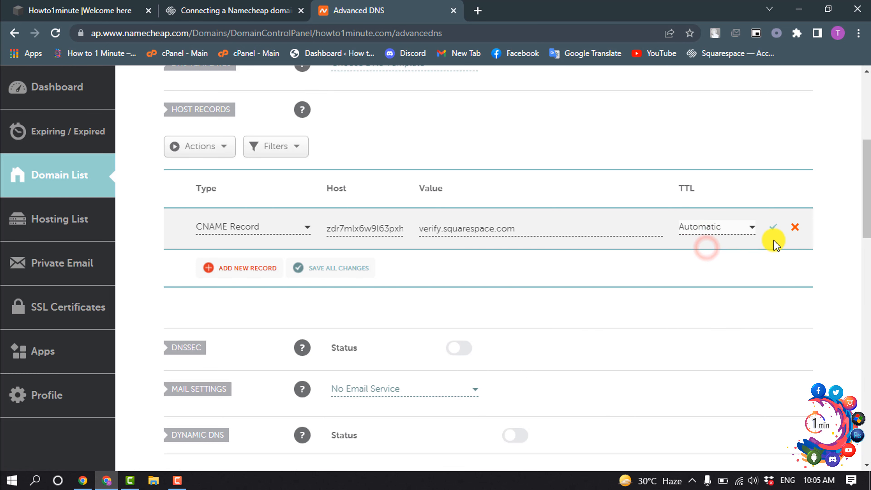
left_click(774, 228)
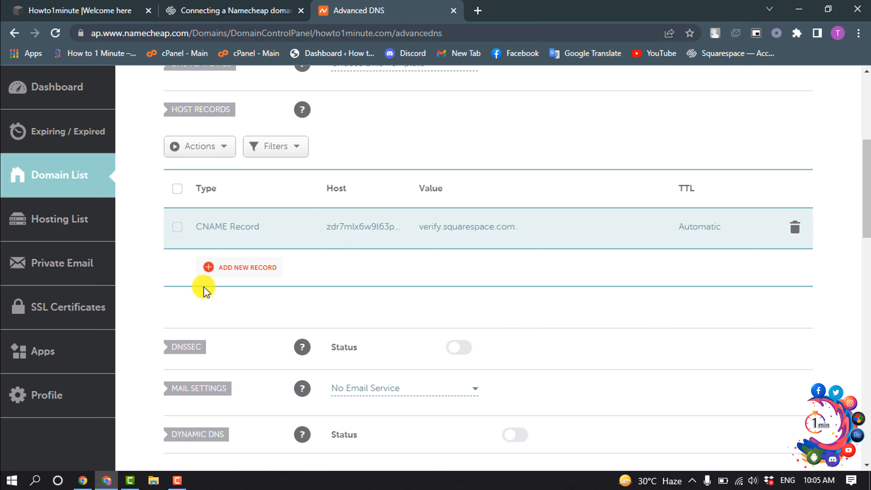
- Add another host record in Namecheap and set its type to CNAME Record, matching the second entry in Squarespace
left_click(228, 271)
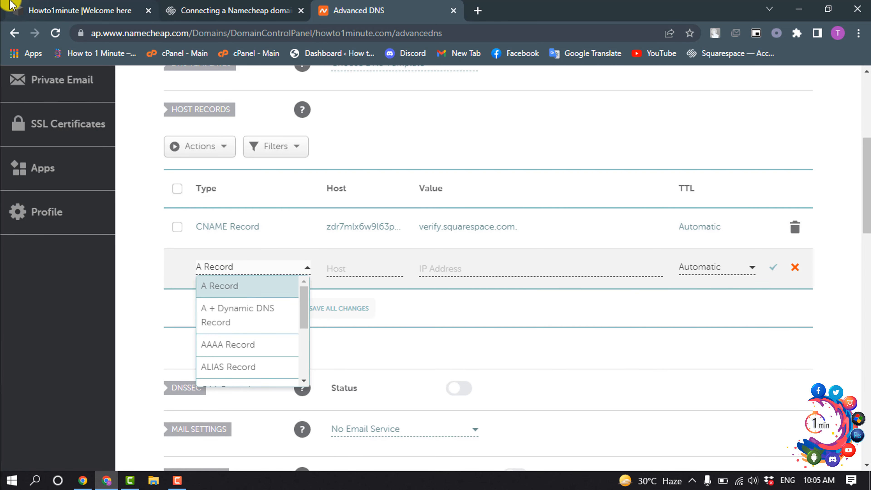
left_click(10, 4)
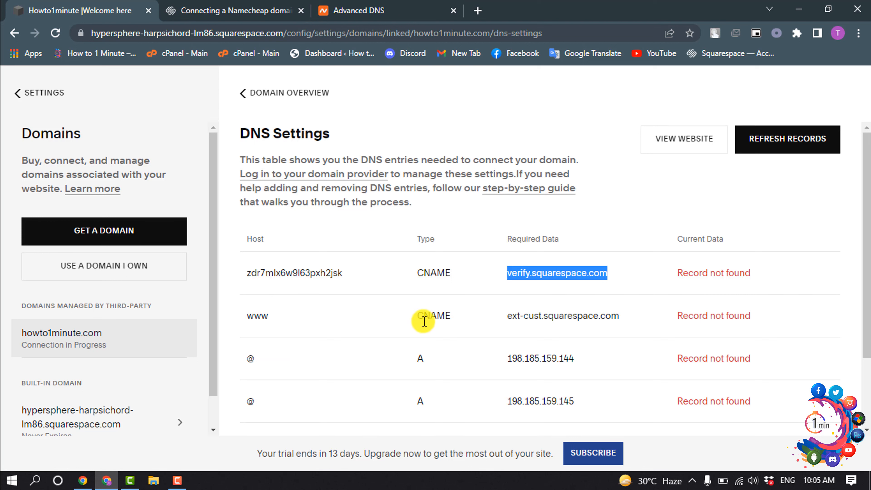
left_click(351, 4)
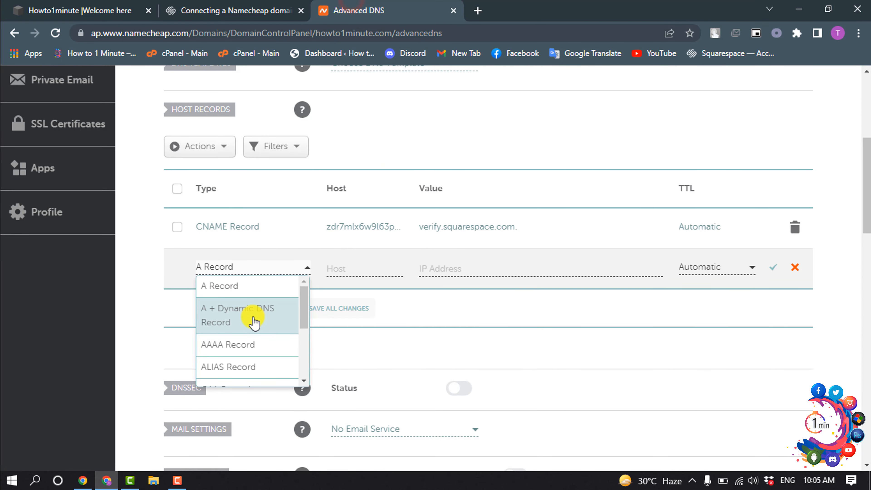
scroll(253, 321, "down", 2)
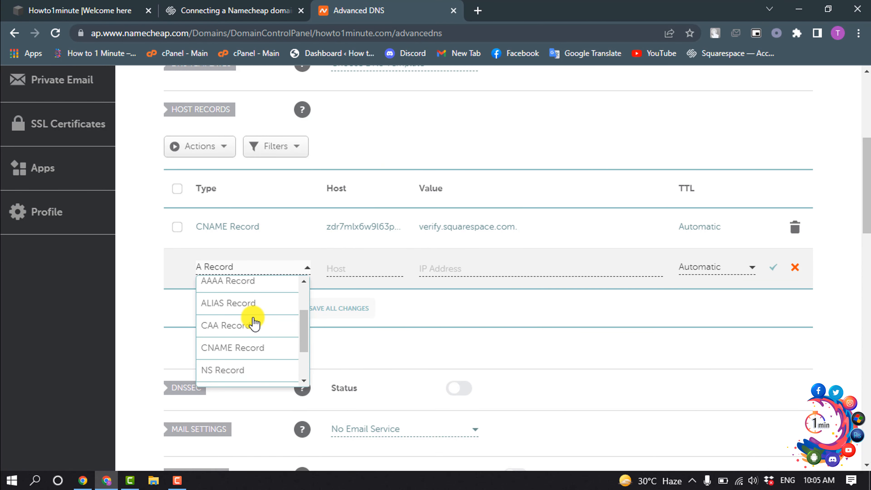
left_click(250, 350)
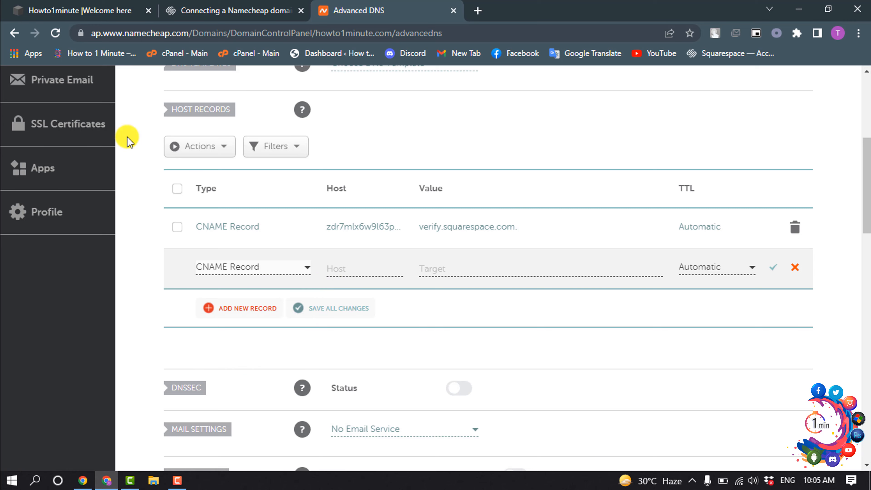
- Copy the host www of the second CNAME entry in Squarespace into the new Namecheap record's host
key("ctrl+1")
left_click_drag(273, 315, 250, 318)
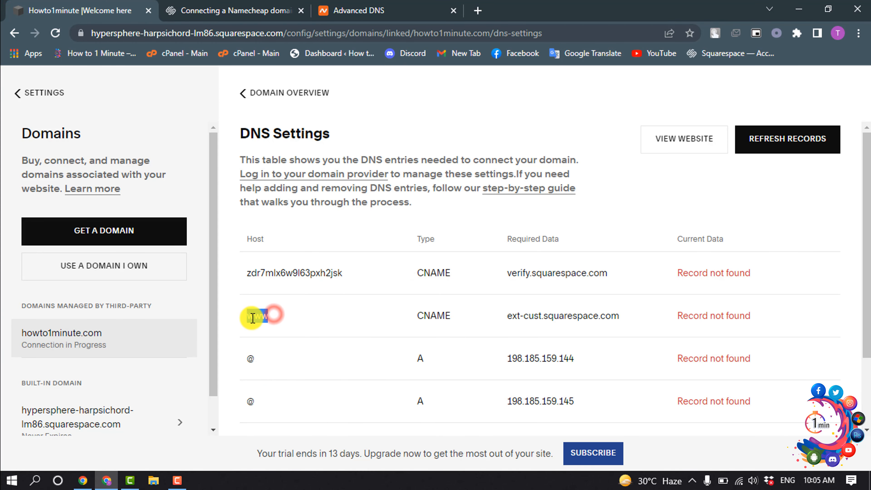
right_click(252, 317)
left_click(266, 326)
key("ctrl+3")
left_click(355, 271)
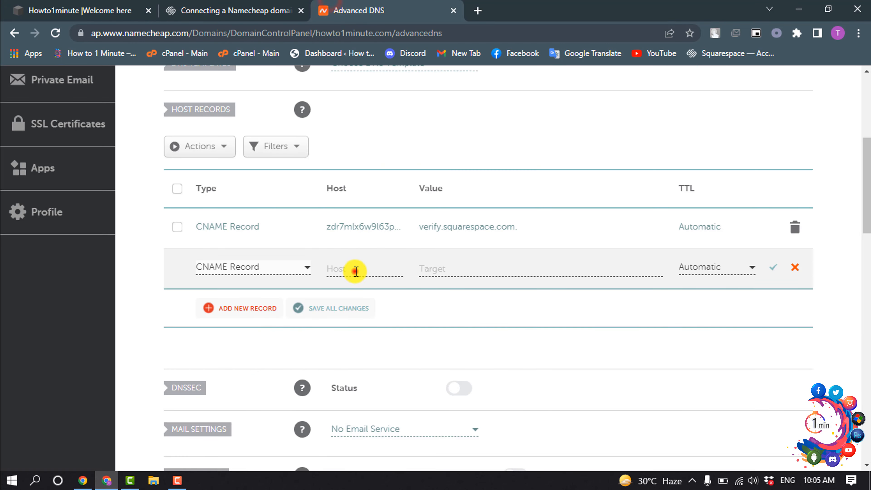
right_click(355, 271)
left_click(385, 372)
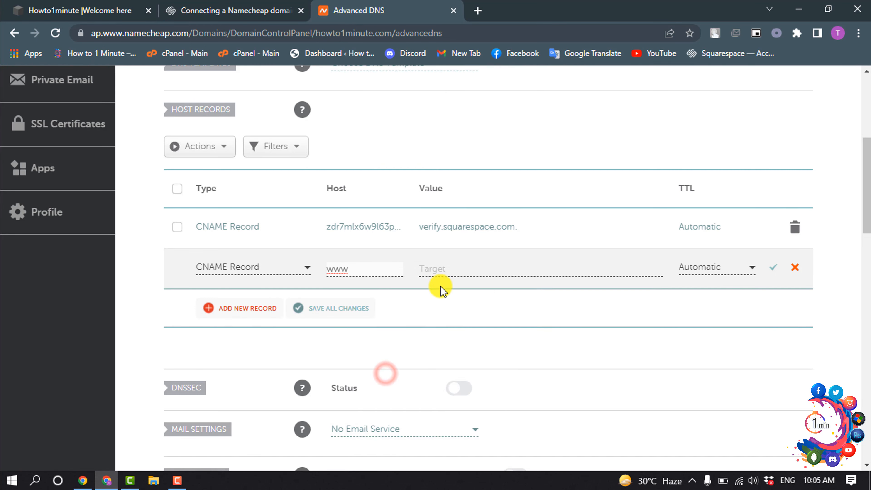
- Copy the required data ext-cust.squarespace.com from Squarespace into the www record's target in Namecheap and save the record
key("ctrl+1")
left_click_drag(506, 315, 630, 319)
right_click(604, 319)
left_click(624, 327)
key("ctrl+3")
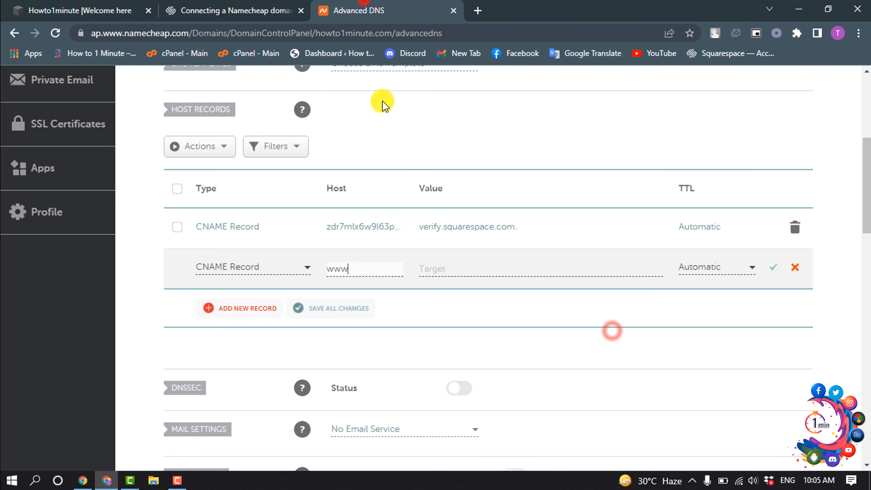
right_click(445, 271)
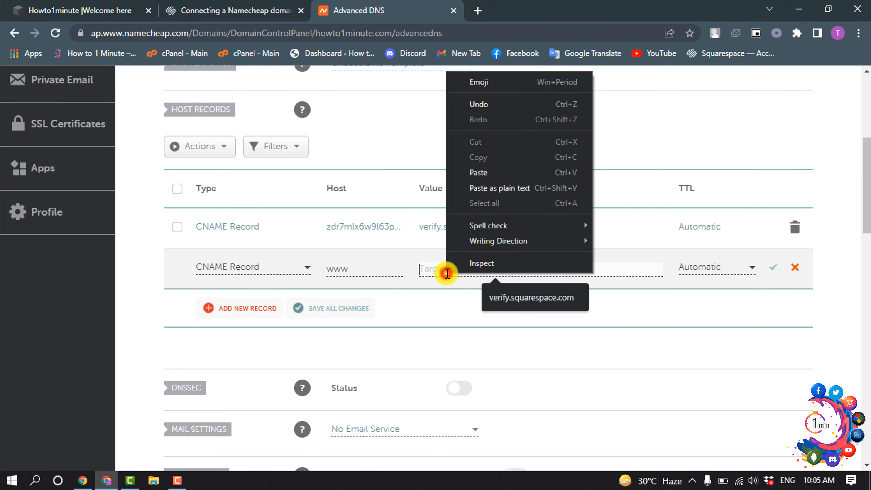
left_click(482, 176)
left_click(736, 303)
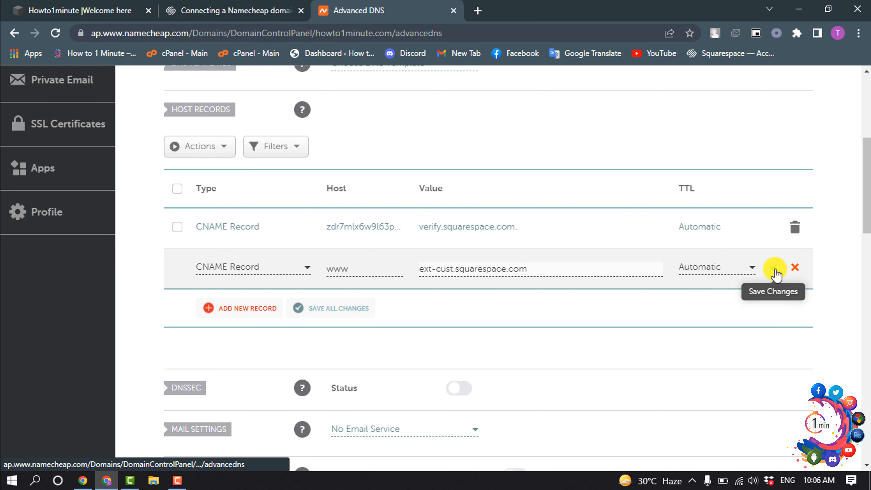
left_click(775, 271)
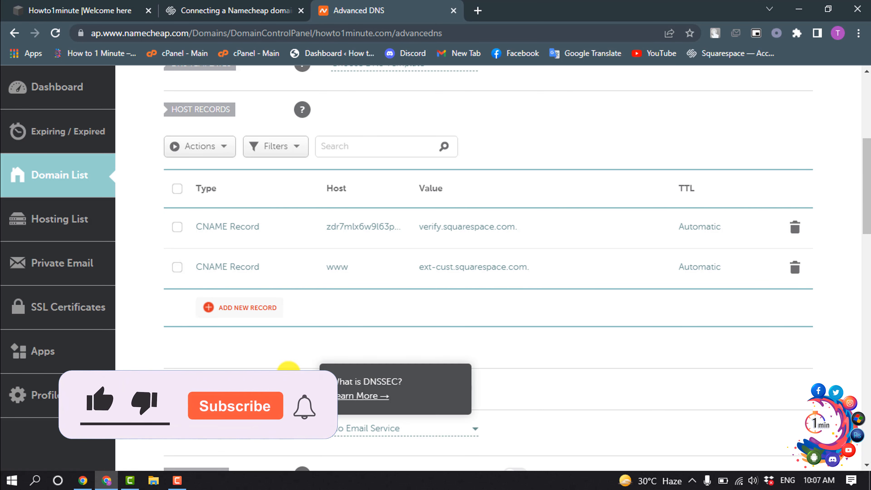
- Add a new host record of type A Record in Namecheap and check the A entries listed in Squarespace
left_click(241, 310)
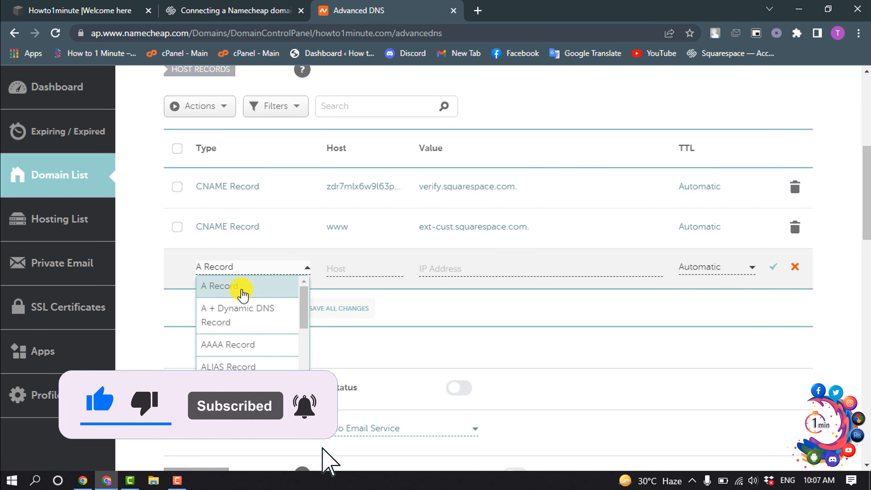
left_click(232, 287)
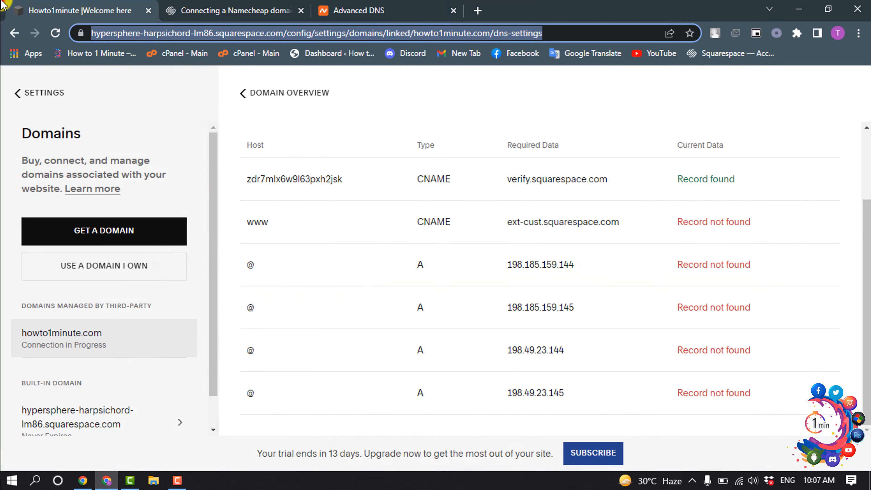
left_click(289, 287)
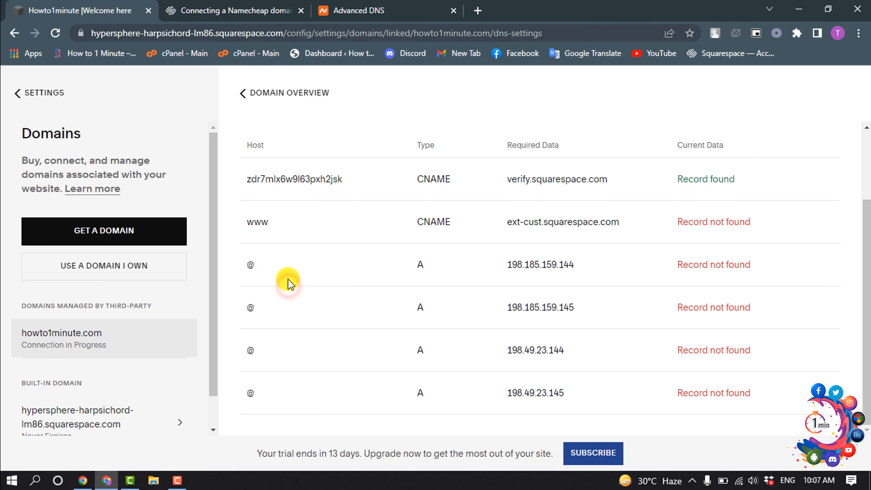
left_click_drag(247, 261, 796, 398)
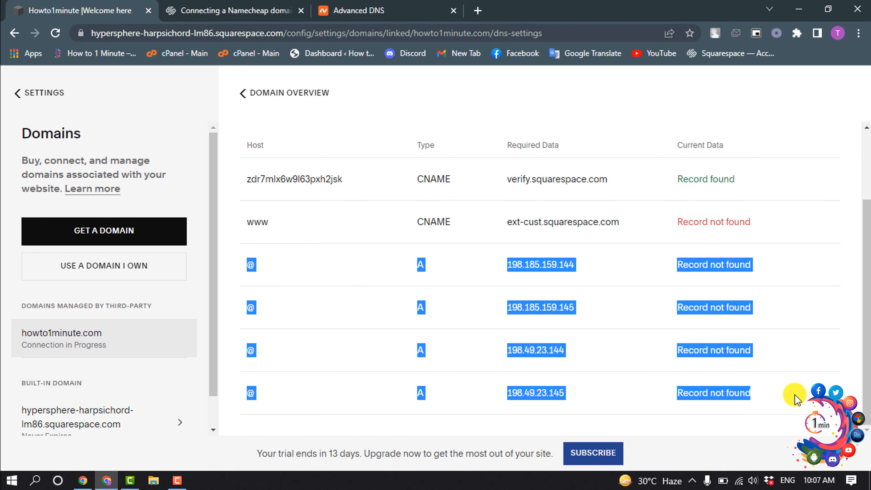
left_click(758, 344)
left_click(357, 10)
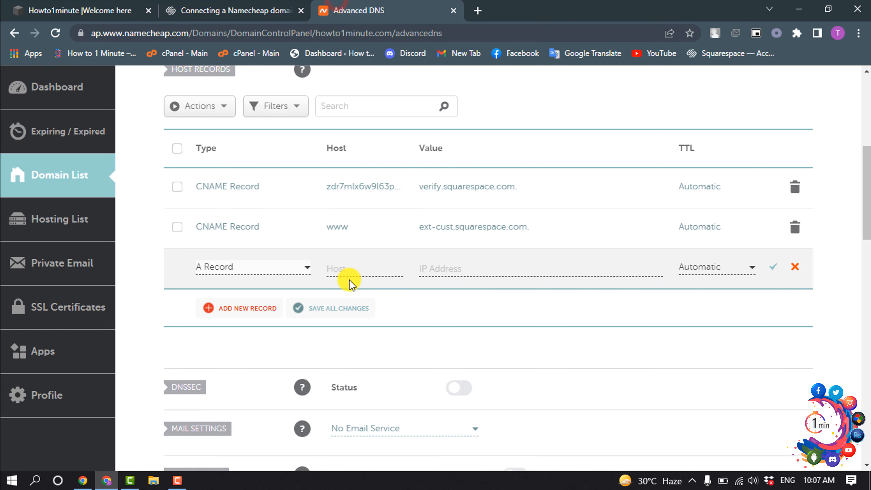
- Copy the host @ of the first A entry in Squarespace into the new A record's host in Namecheap
left_click(1, 1)
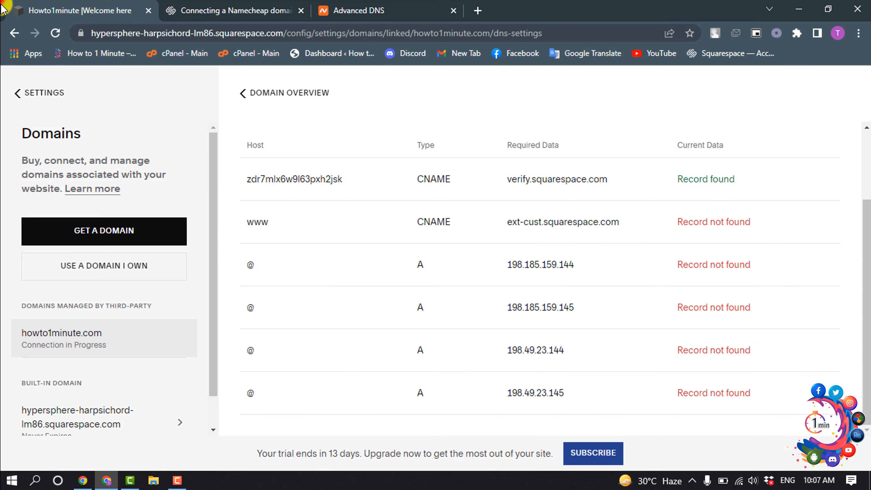
right_click(250, 265)
left_click(259, 270)
left_click(375, 6)
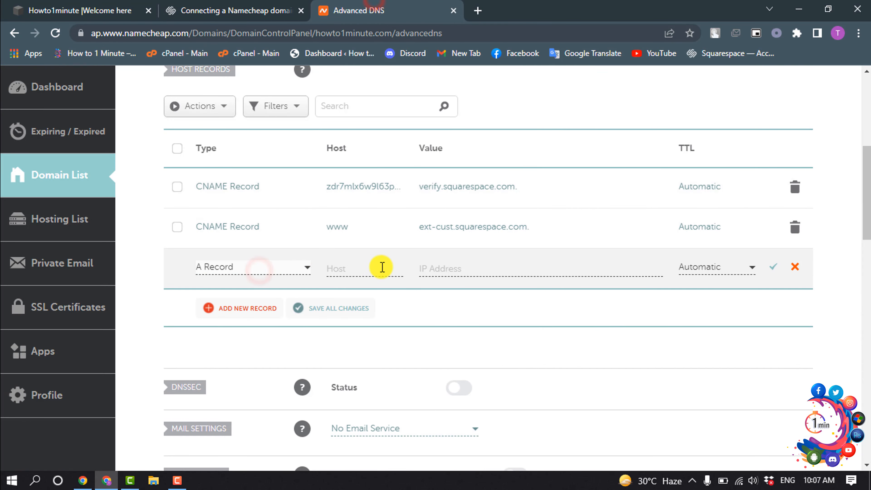
right_click(379, 266)
left_click(410, 366)
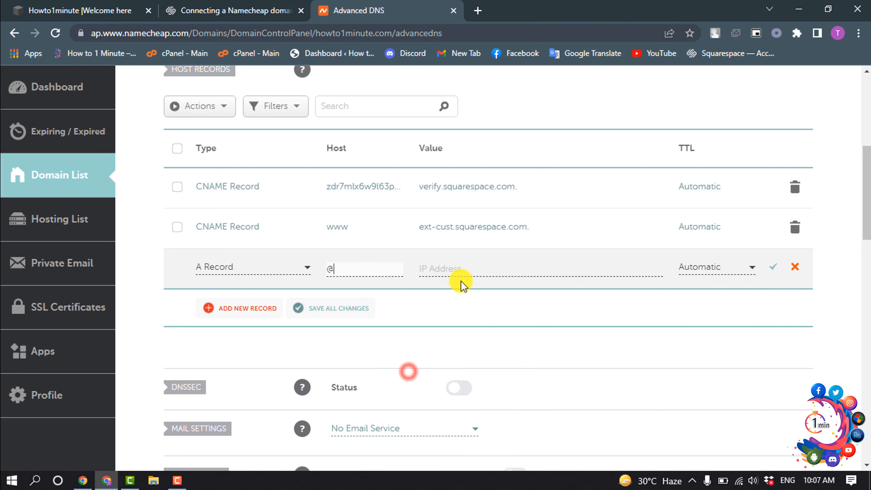
- Copy the required data 198.185.159.144 from Squarespace into the A record's IP address in Namecheap and save the record
left_click(461, 269)
key("ctrl+1")
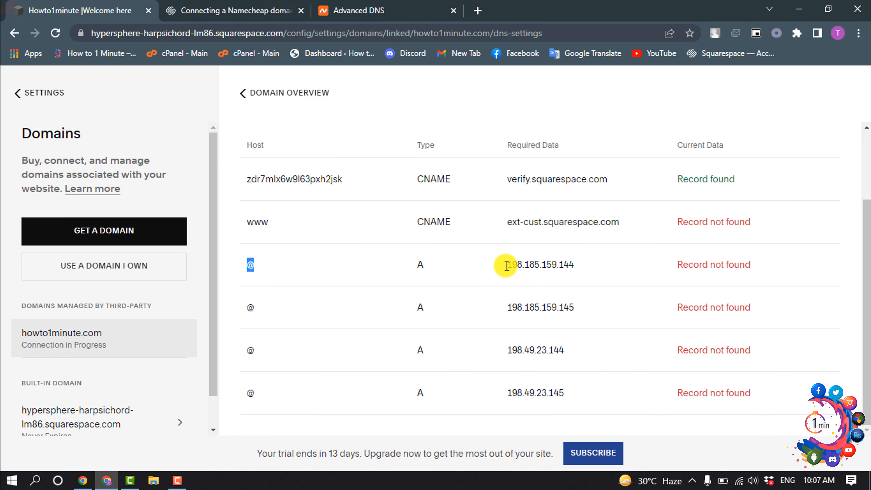
left_click_drag(504, 265, 583, 267)
right_click(560, 274)
left_click(562, 280)
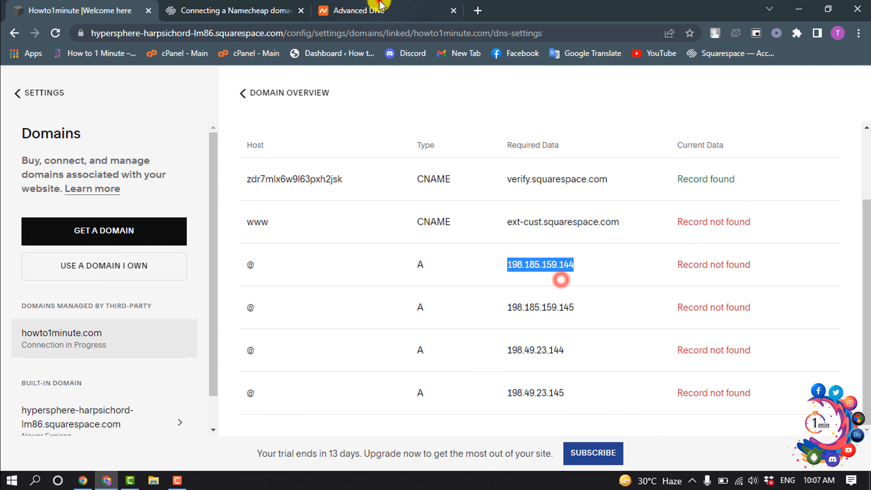
left_click(379, 8)
left_click(503, 270)
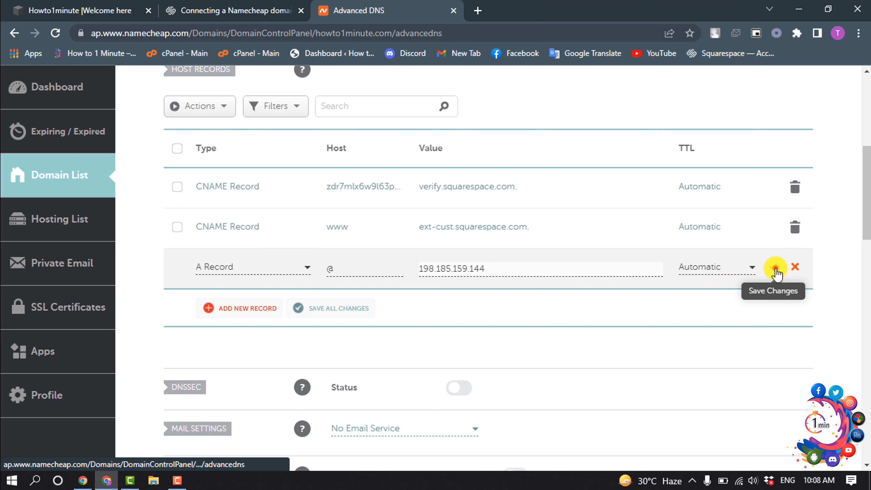
left_click(775, 269)
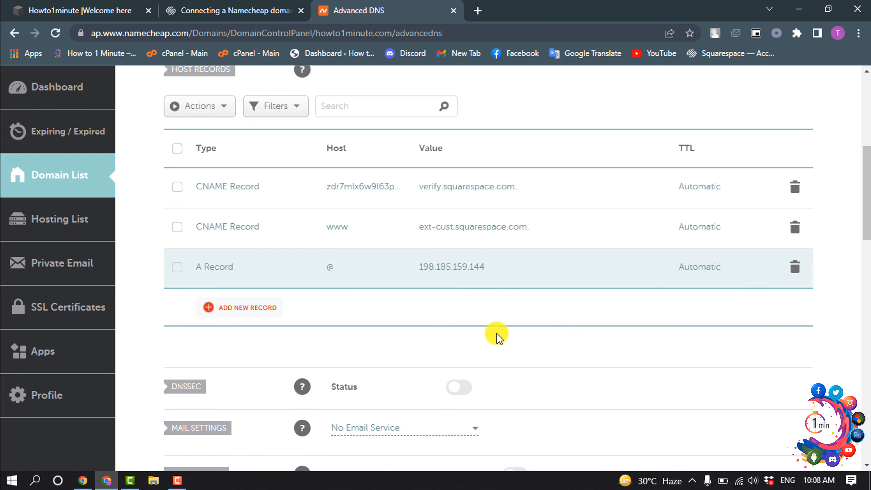
- Review the A entries below 198.185.159.144 in Squarespace's DNS settings and return to the start of the page
left_click(21, 2)
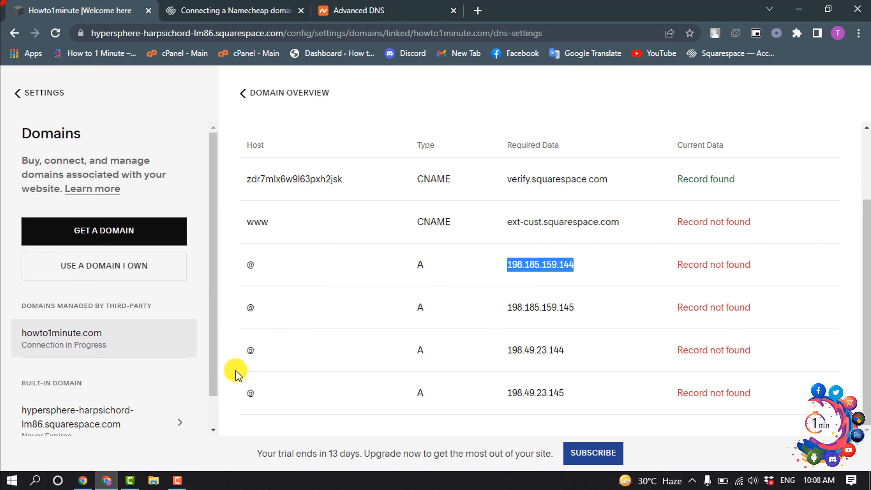
left_click_drag(239, 307, 756, 426)
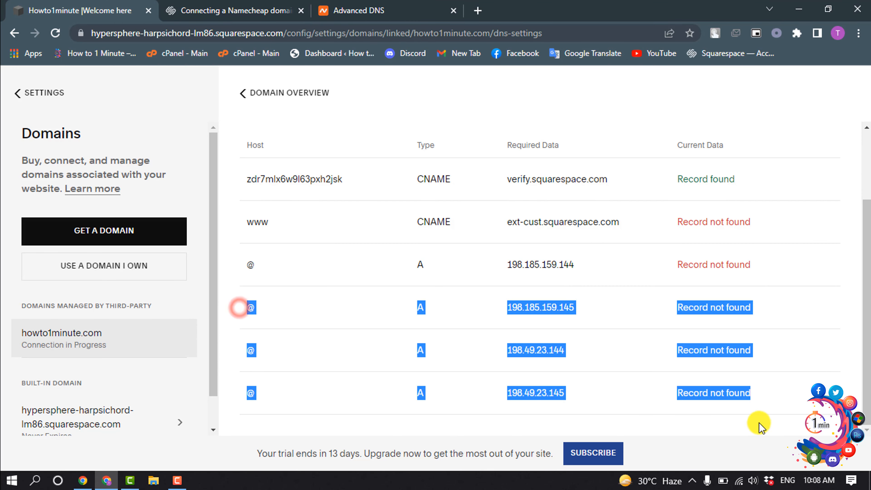
left_click(745, 413)
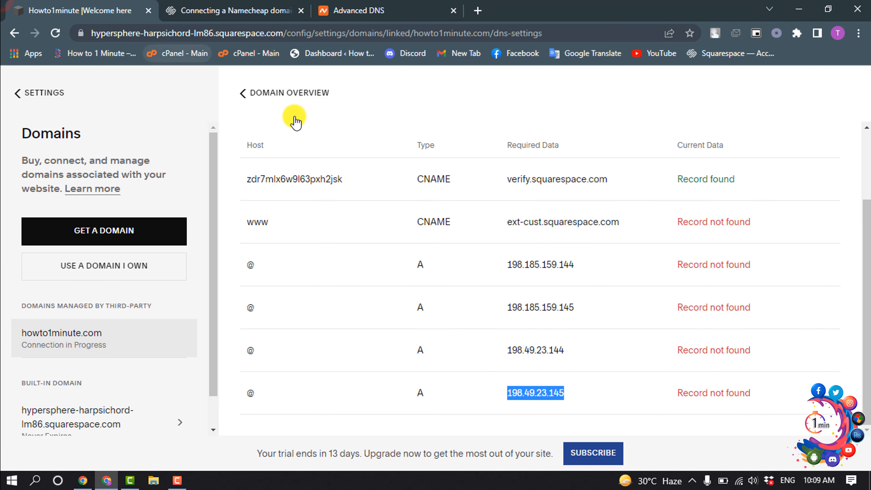
scroll(563, 274, "up", 3)
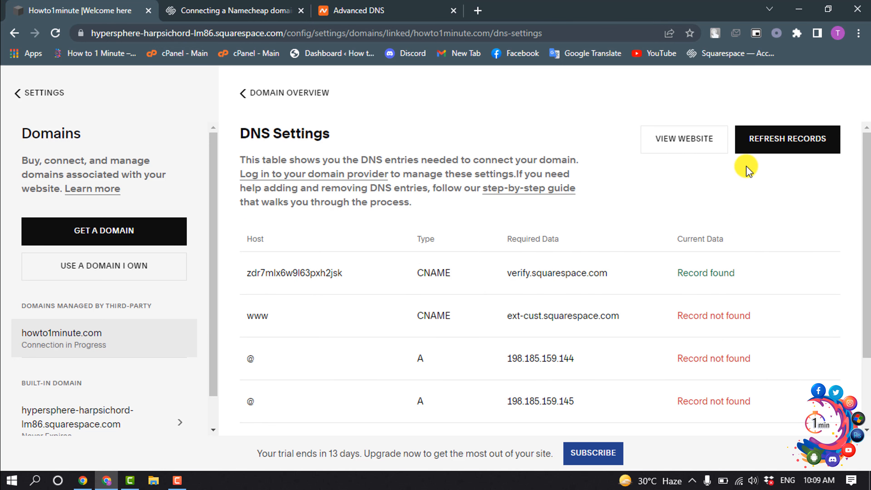